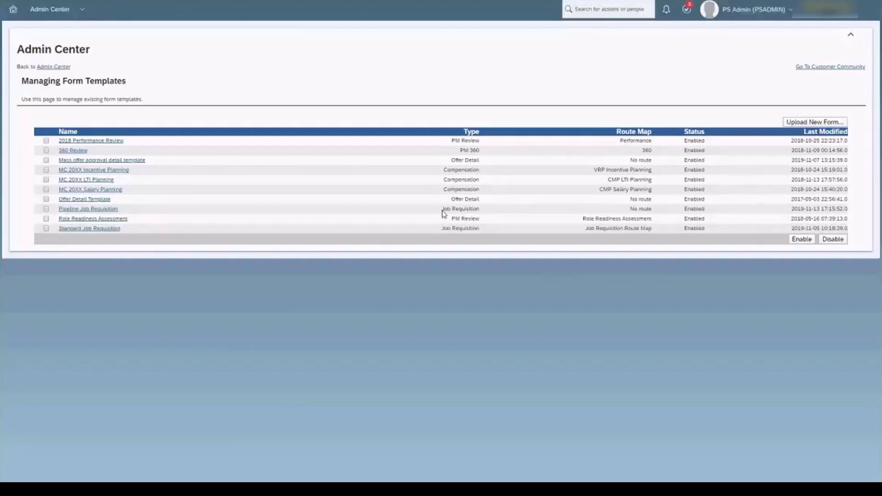
# - Compare the form types listed for the Pipeline Job Requisition and Standard Job Requisition templates
pyautogui.moveTo(441, 210); pyautogui.dragTo(483, 210)
pyautogui.click(125, 211)
pyautogui.moveTo(125, 213); pyautogui.dragTo(58, 210)
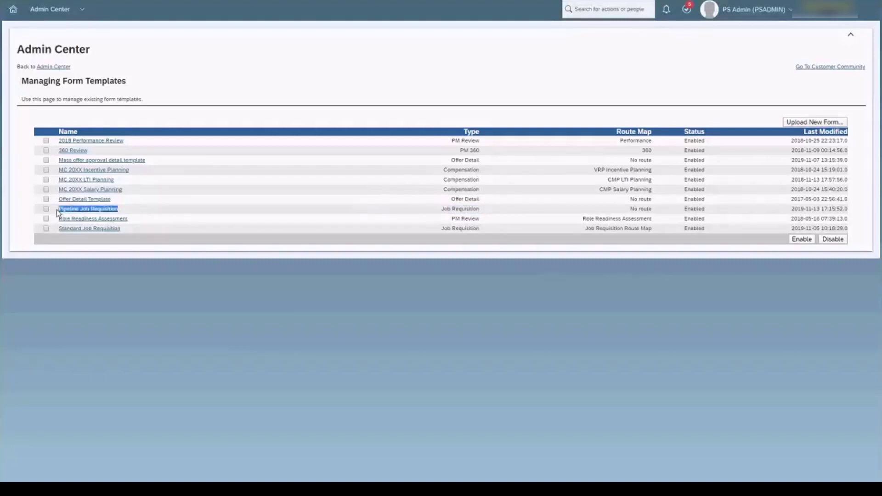
pyautogui.moveTo(480, 229); pyautogui.dragTo(442, 229)
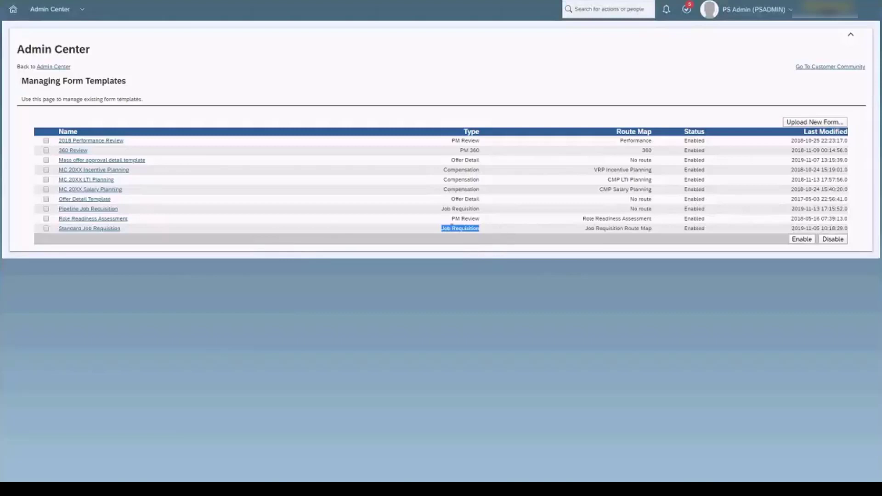
pyautogui.moveTo(442, 209); pyautogui.dragTo(486, 208)
pyautogui.moveTo(441, 228); pyautogui.dragTo(489, 227)
# - Check the route map and status assigned to the Pipeline Job Requisition and Standard Job Requisition templates
pyautogui.click(642, 136)
pyautogui.moveTo(642, 137); pyautogui.dragTo(669, 141)
pyautogui.click(645, 227)
pyautogui.moveTo(56, 210); pyautogui.dragTo(130, 213)
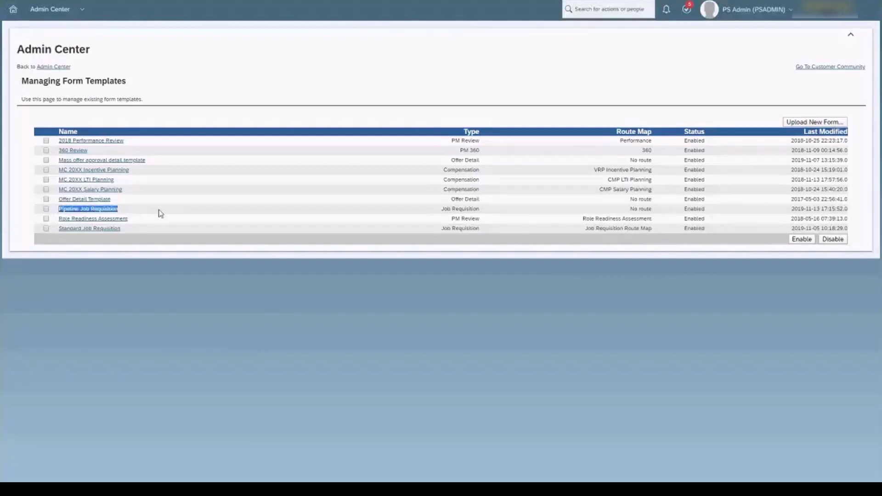
pyautogui.moveTo(630, 211); pyautogui.dragTo(658, 211)
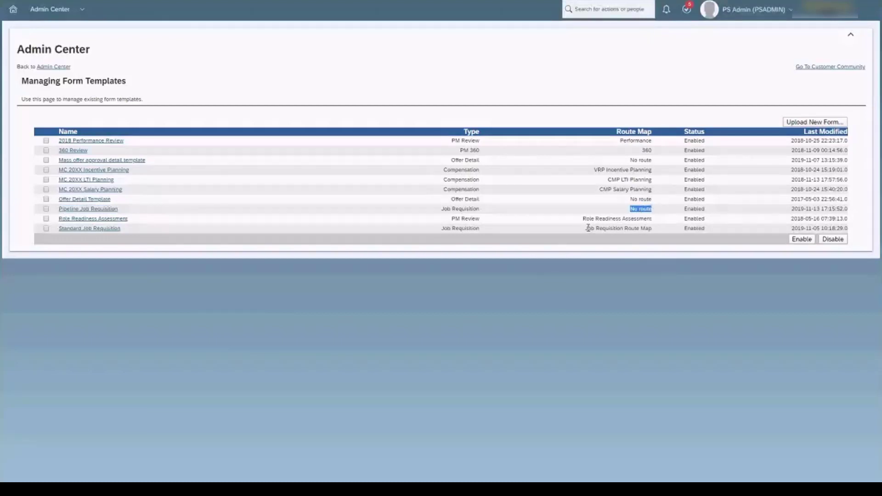
pyautogui.moveTo(588, 228); pyautogui.dragTo(656, 230)
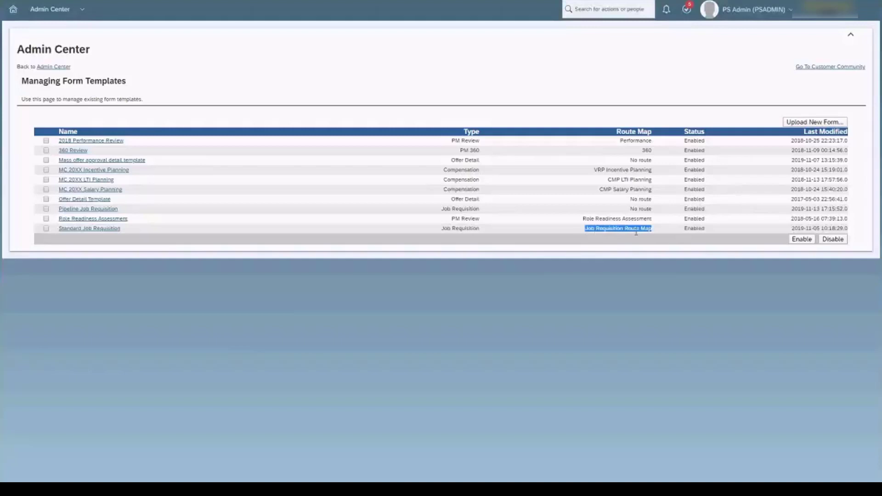
pyautogui.click(680, 241)
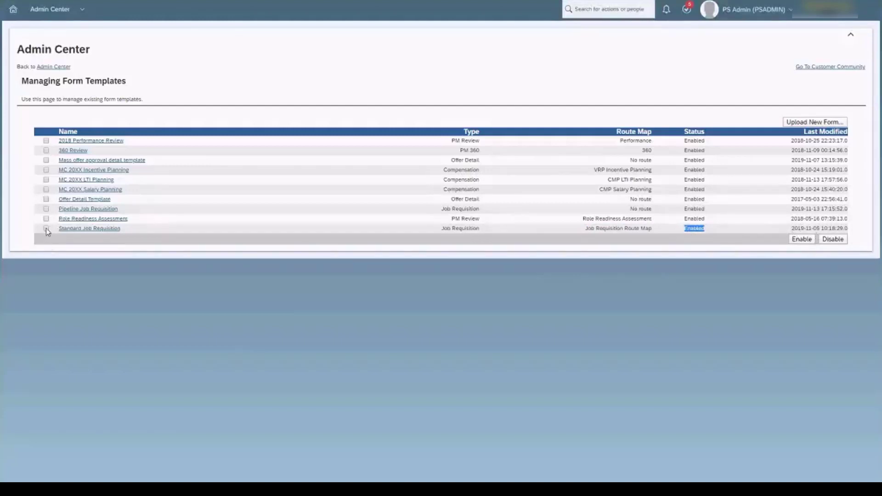
# - Open the Standard Job Requisition form template's settings
pyautogui.click(46, 229)
pyautogui.click(18, 343)
pyautogui.click(82, 232)
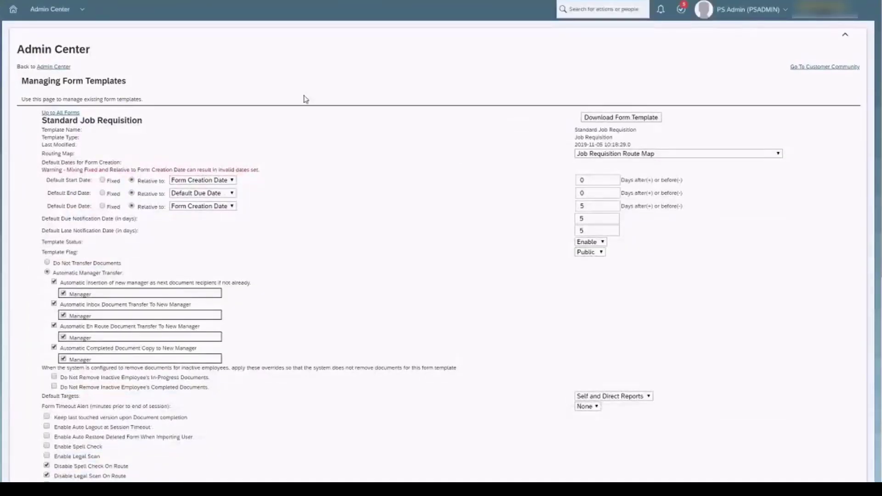
pyautogui.moveTo(36, 130); pyautogui.dragTo(150, 123)
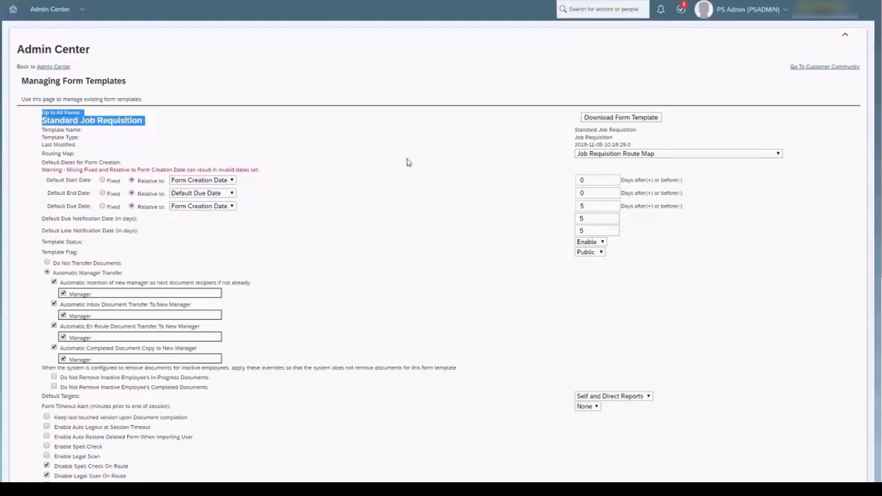
pyautogui.click(428, 167)
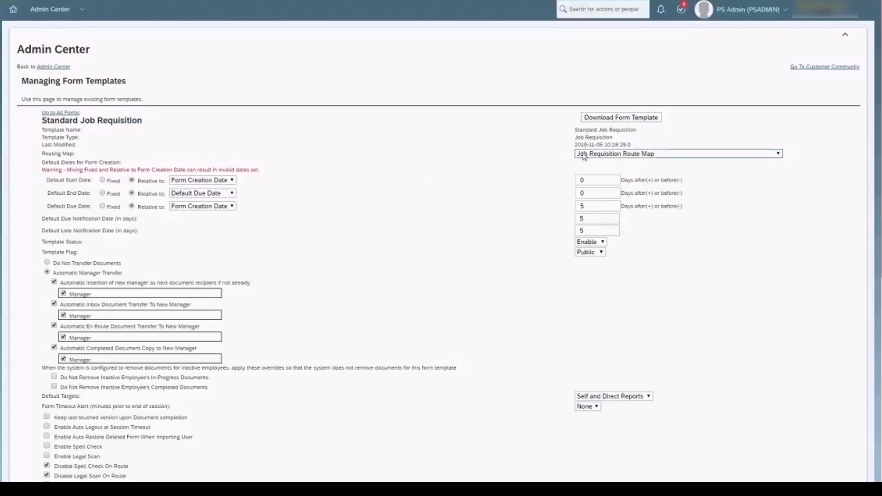
# - Examine the available routing maps and the overall settings of the Standard Job Requisition template
pyautogui.click(607, 154)
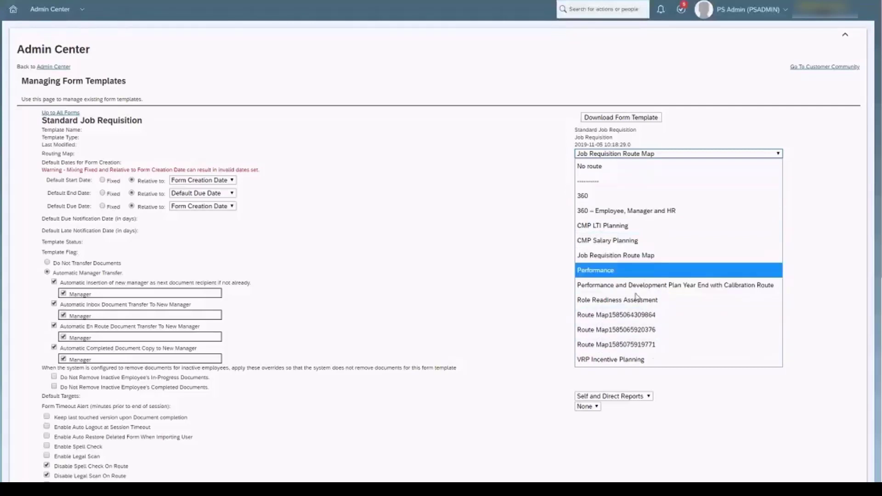
pyautogui.click(590, 156)
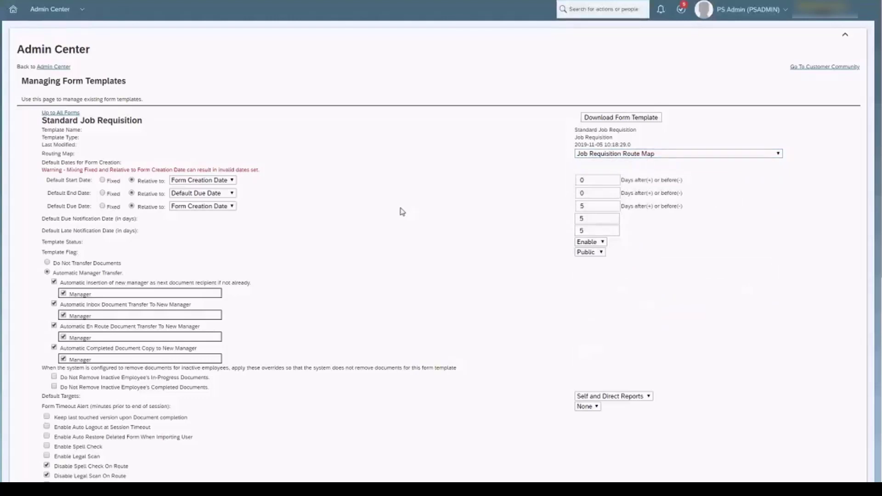
pyautogui.scroll(-3, 402, 211)
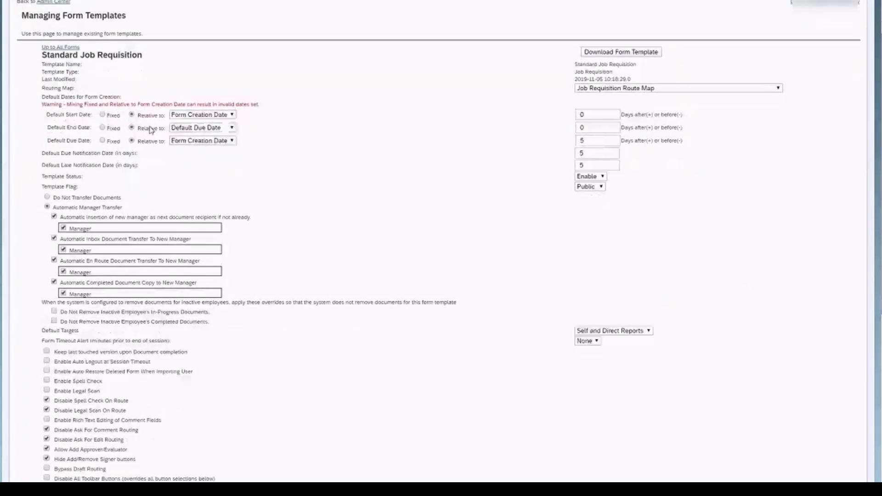
pyautogui.scroll(-12, 151, 133)
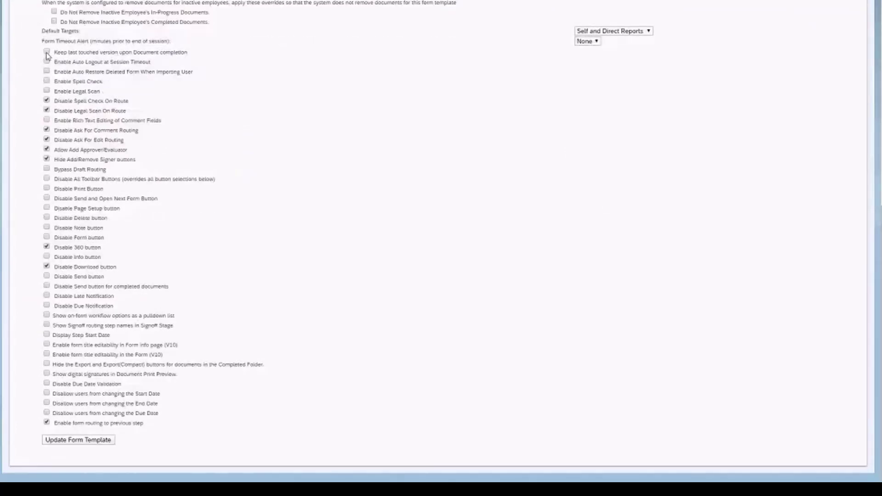
pyautogui.scroll(4, 47, 53)
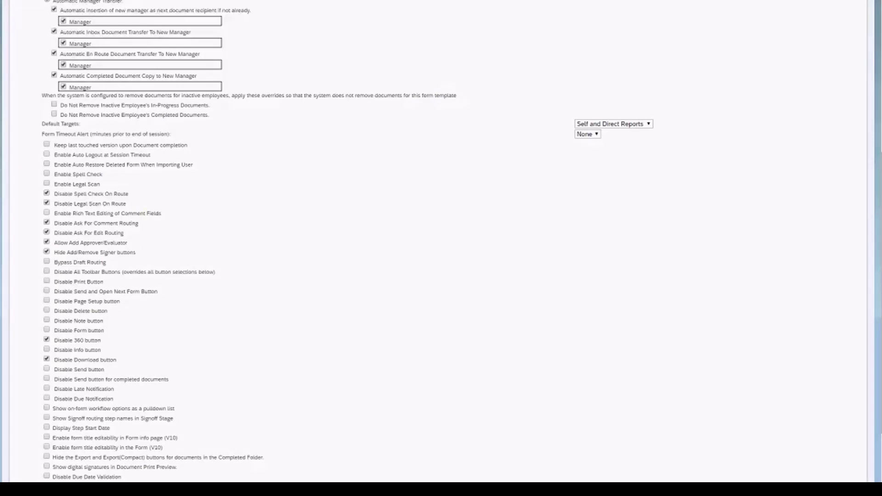
pyautogui.scroll(1, 83, 214)
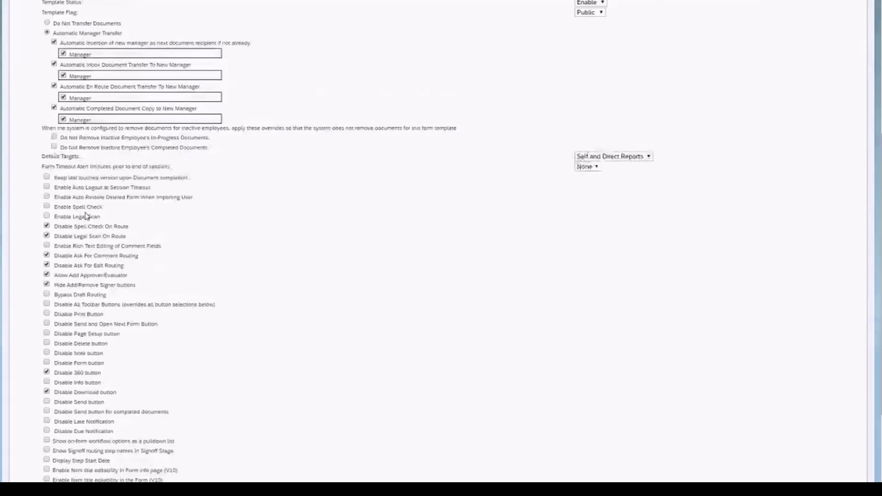
pyautogui.scroll(1, 86, 216)
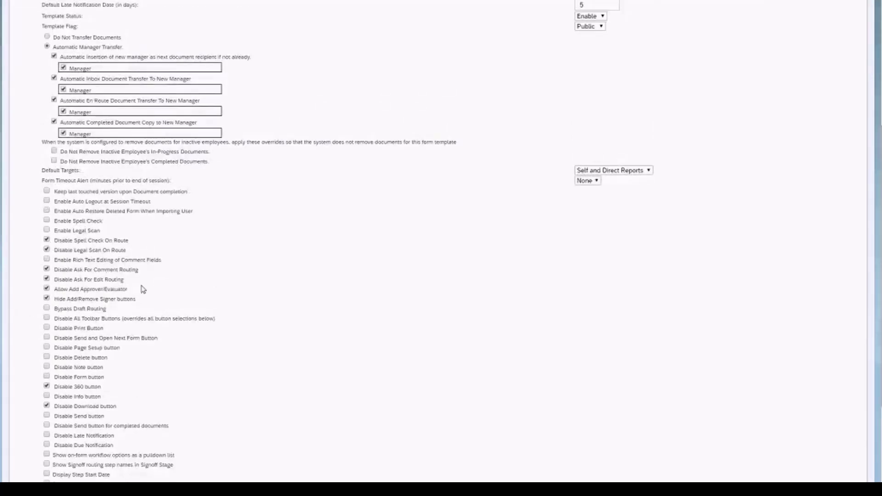
pyautogui.scroll(5, 92, 193)
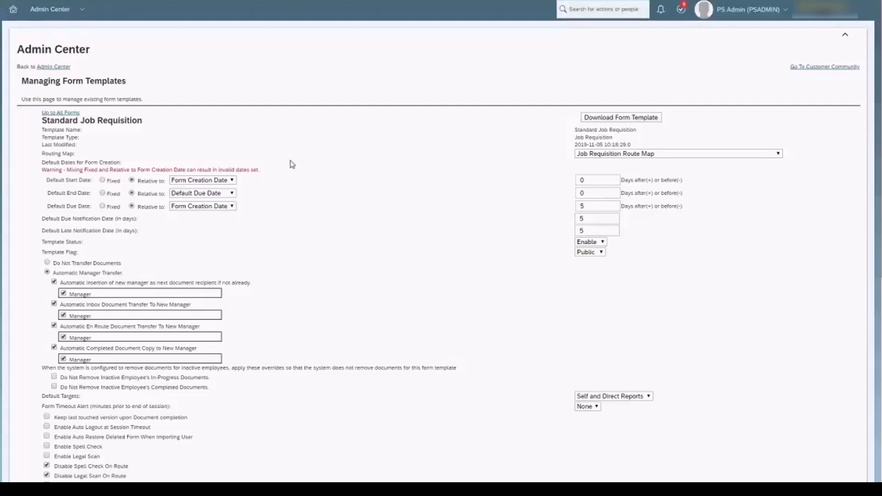
pyautogui.scroll(-1, 300, 287)
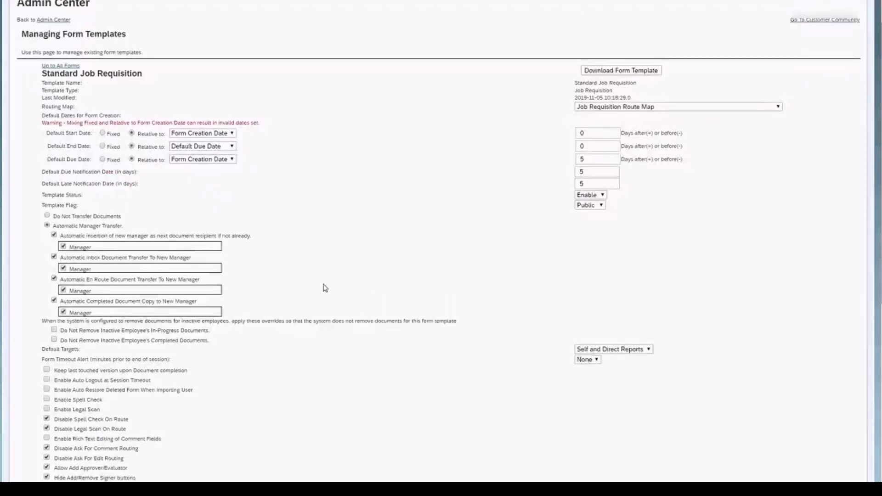
pyautogui.scroll(-1, 322, 287)
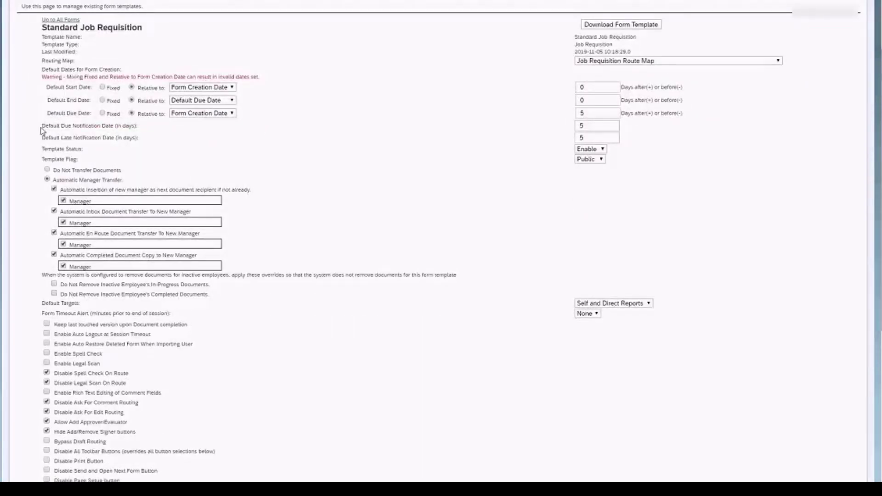
# - Examine the Default Due Notification Date and Default Late Notification Date settings of the template
pyautogui.moveTo(41, 130); pyautogui.dragTo(117, 132)
pyautogui.moveTo(41, 125); pyautogui.dragTo(196, 125)
pyautogui.click(591, 126)
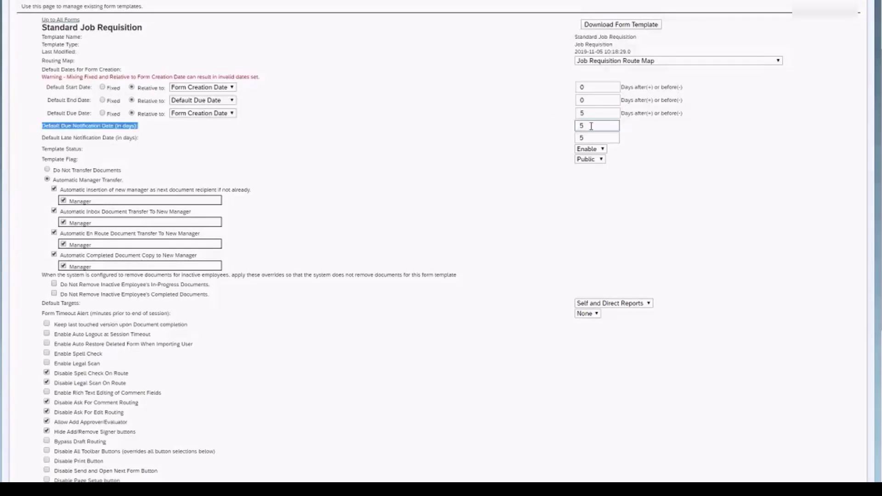
pyautogui.doubleClick(591, 126)
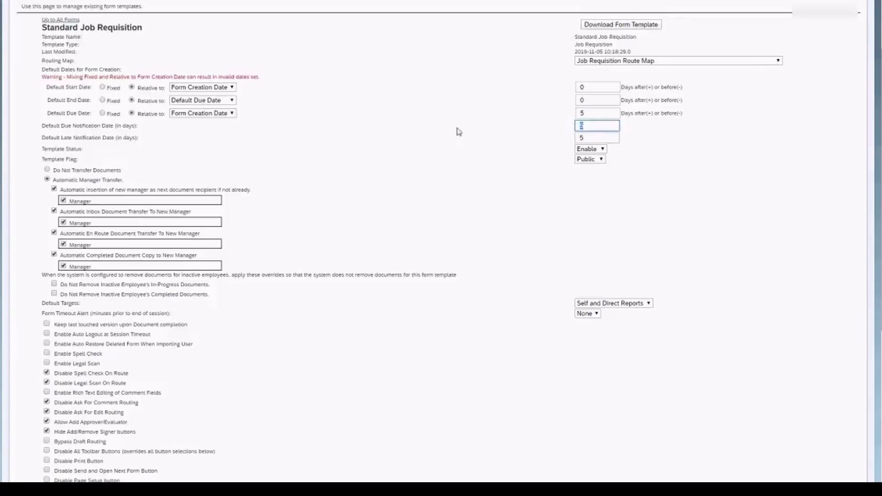
pyautogui.click(109, 139)
pyautogui.moveTo(41, 137); pyautogui.dragTo(119, 141)
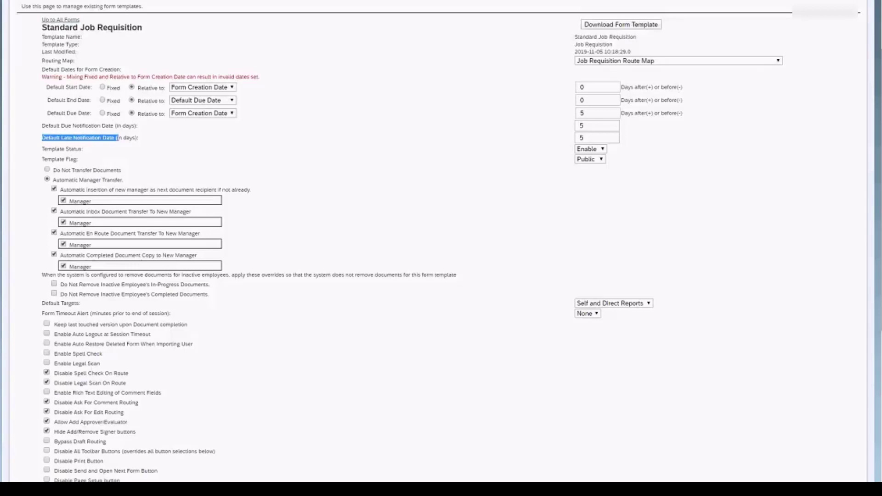
# - Review the template status, template flag, manager transfer and inactive-employee document settings
pyautogui.scroll(-3, 274, 224)
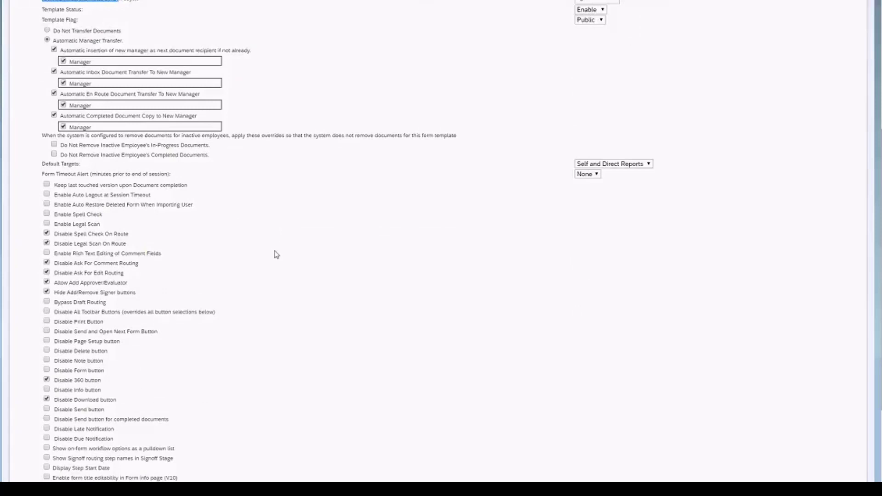
pyautogui.click(88, 20)
pyautogui.moveTo(41, 9); pyautogui.dragTo(83, 9)
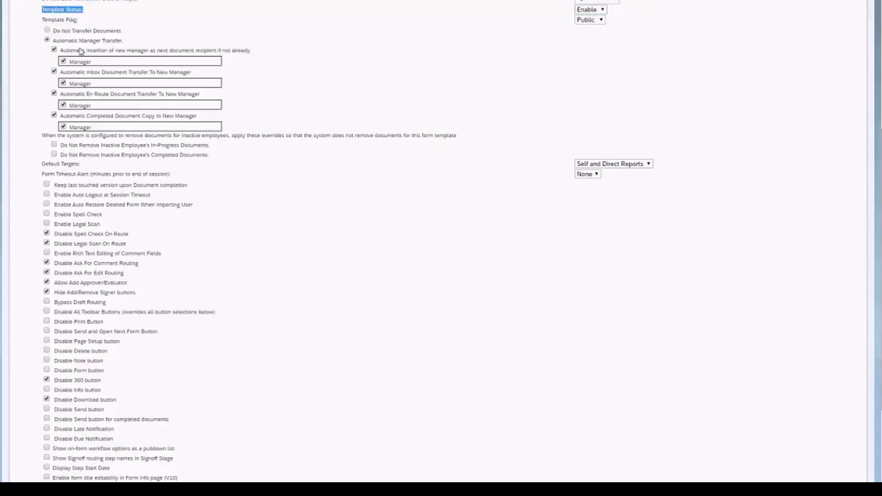
pyautogui.moveTo(42, 19); pyautogui.dragTo(257, 157)
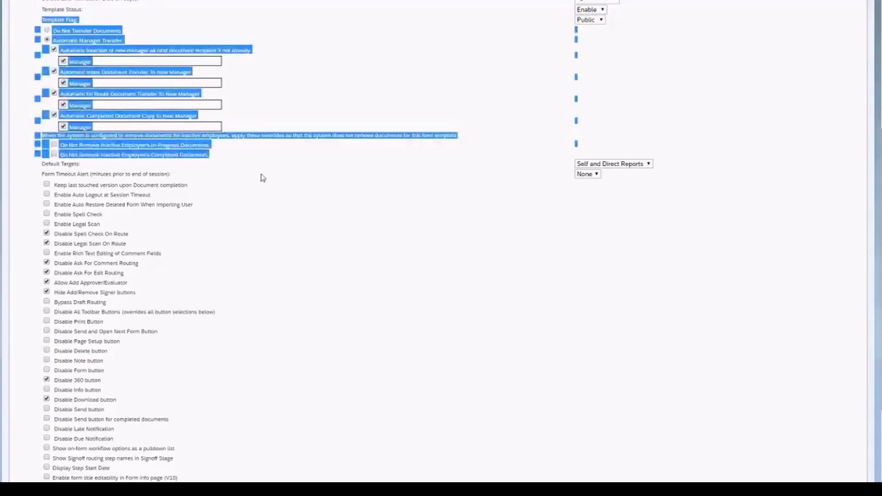
pyautogui.click(262, 178)
# - Look over the template's list of form behaviour checkboxes, starting from Keep last touched version upon Document completion
pyautogui.scroll(-2, 117, 124)
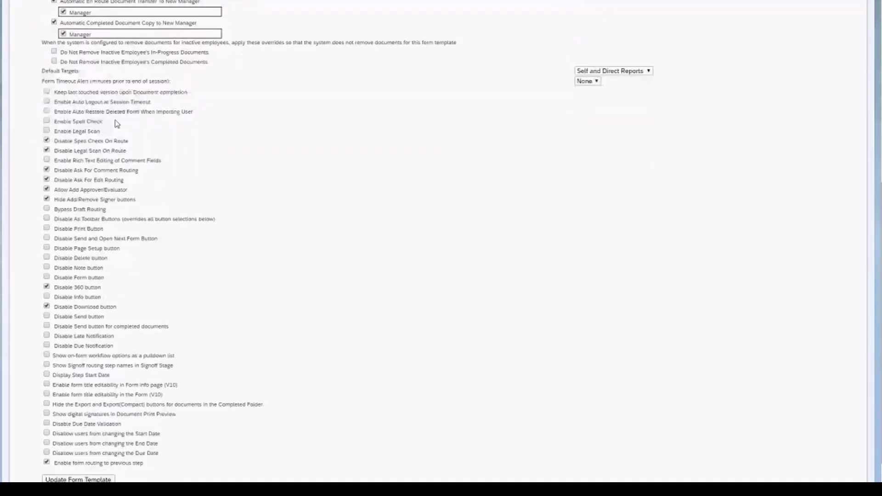
pyautogui.scroll(-1, 120, 128)
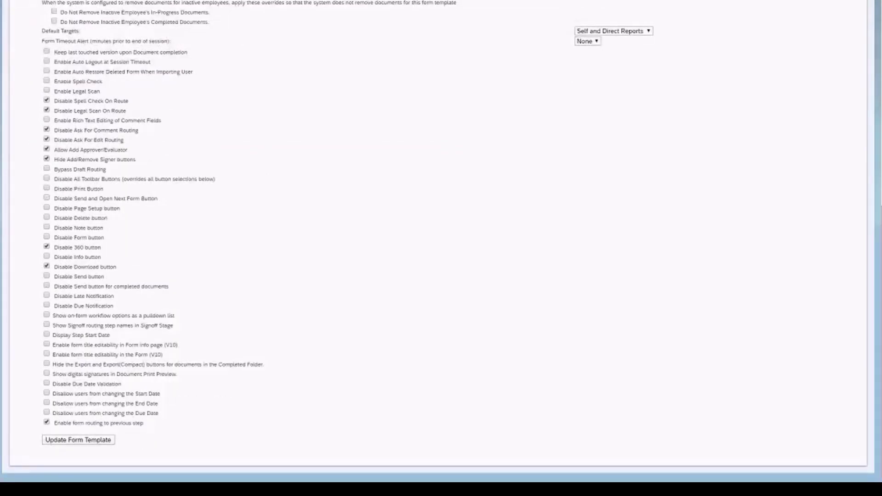
pyautogui.moveTo(53, 50); pyautogui.dragTo(144, 395)
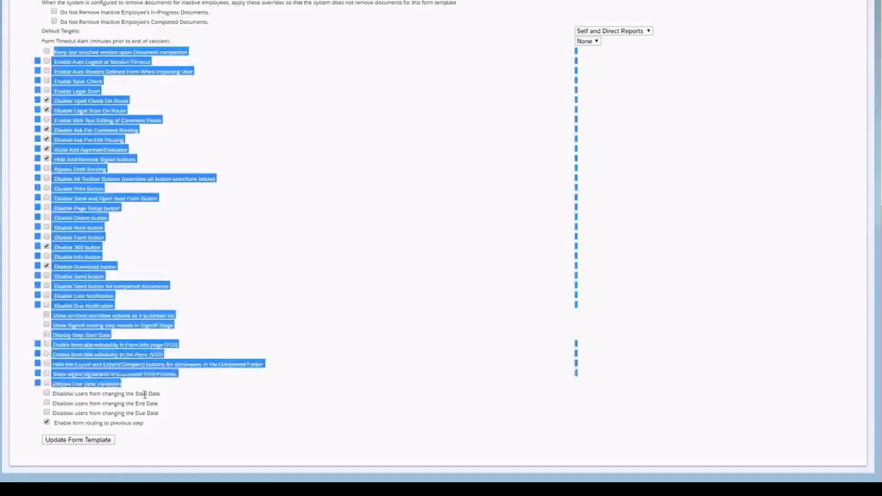
pyautogui.click(276, 415)
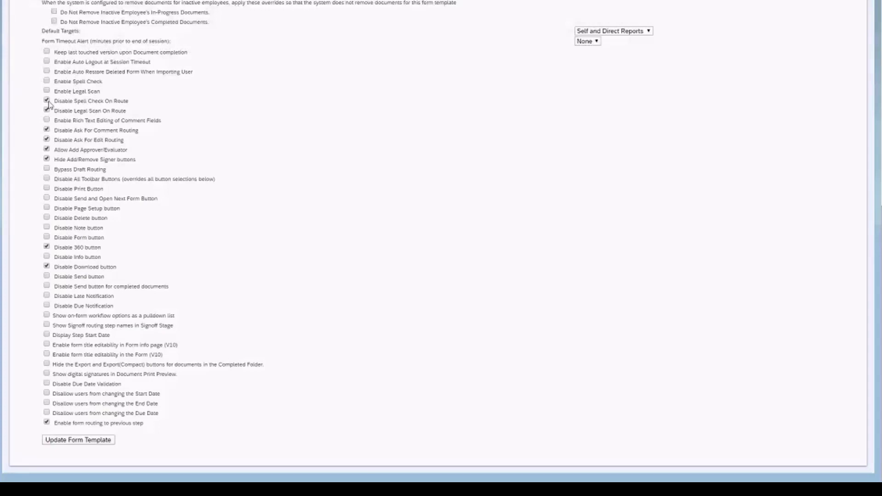
# - Examine the spell check, legal scan, comment routing and edit routing disable options, plus Allow Add Approver/Evaluator
pyautogui.moveTo(53, 101); pyautogui.dragTo(132, 105)
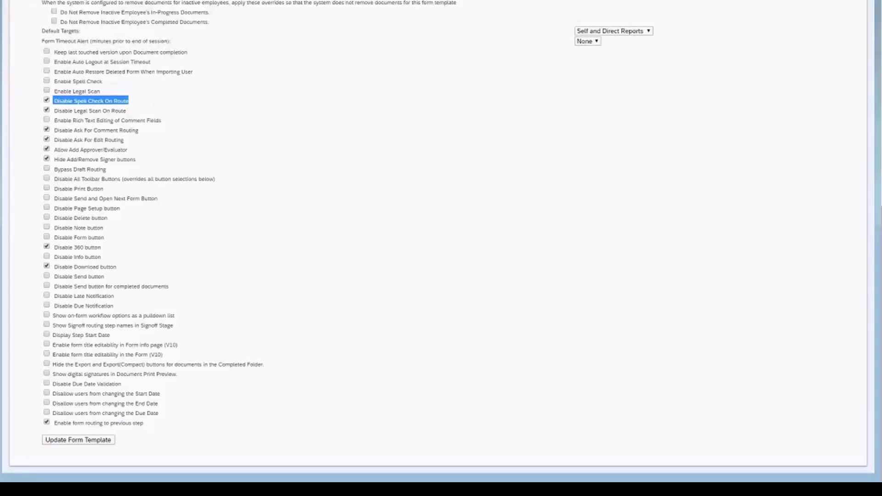
pyautogui.moveTo(59, 111); pyautogui.dragTo(128, 110)
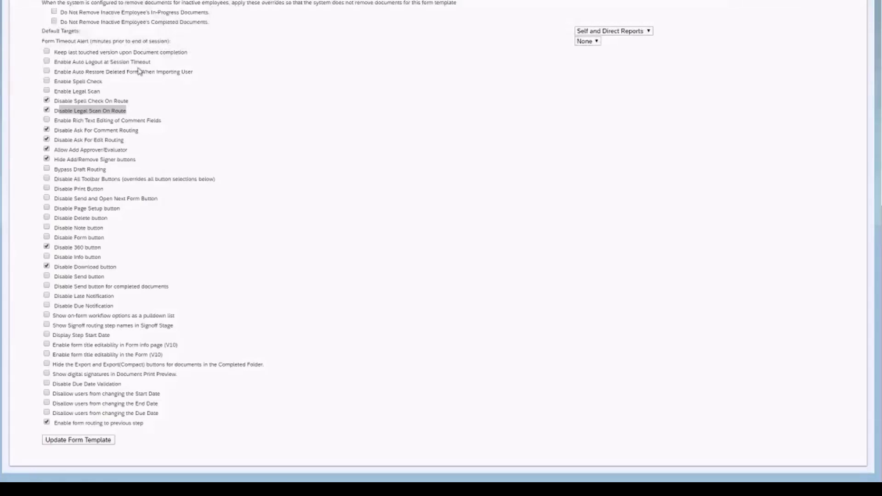
pyautogui.moveTo(54, 131); pyautogui.dragTo(148, 133)
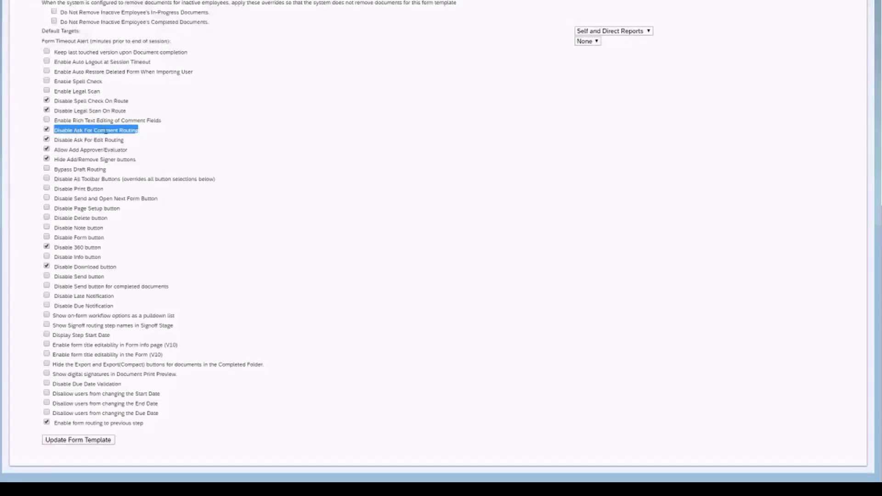
pyautogui.click(47, 129)
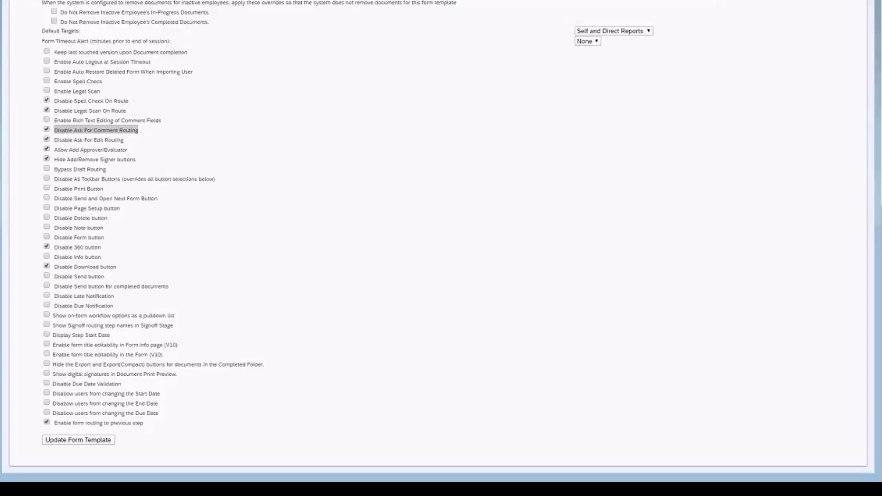
pyautogui.moveTo(73, 140); pyautogui.dragTo(124, 139)
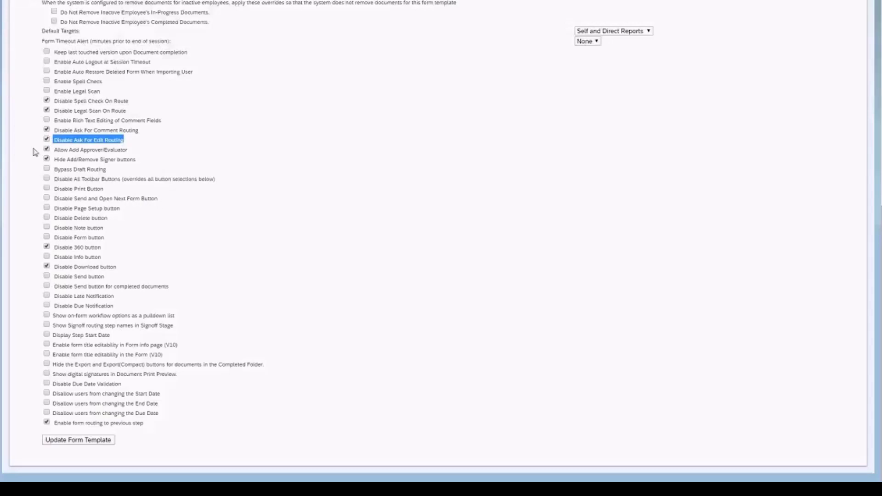
pyautogui.moveTo(54, 149); pyautogui.dragTo(135, 147)
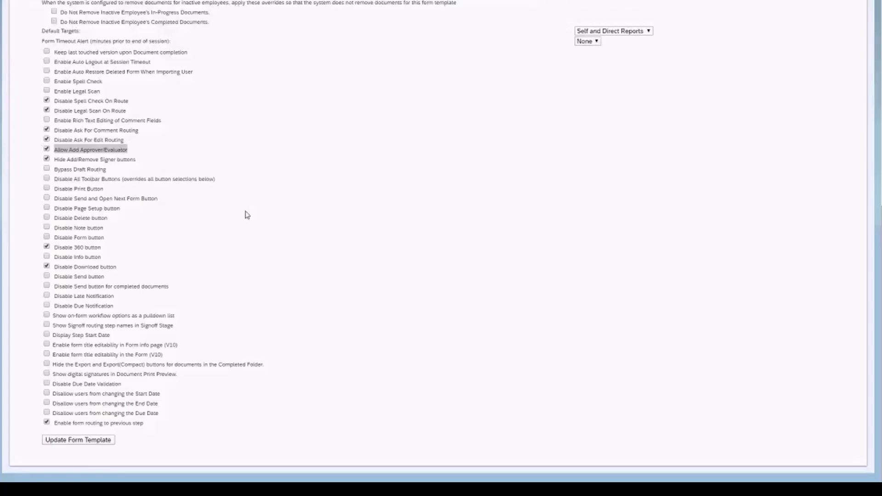
# - Examine the Hide Add/Remove Signer buttons option in the template's behaviour settings
pyautogui.click(65, 160)
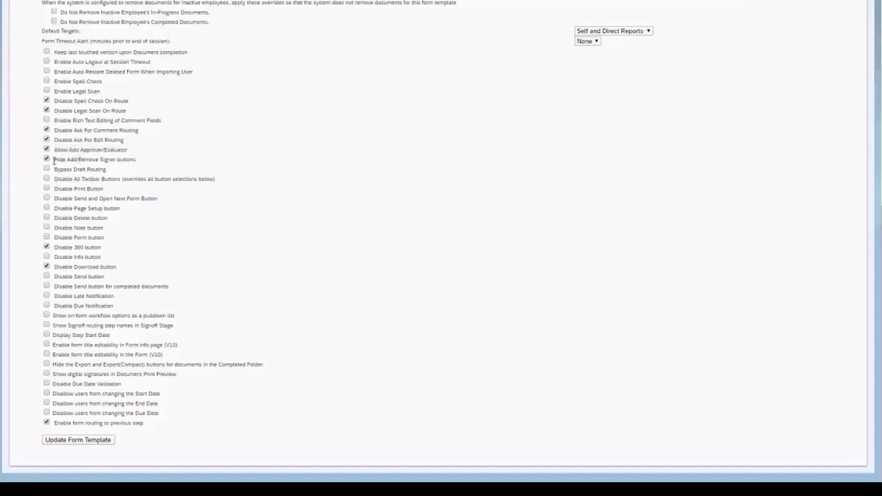
pyautogui.moveTo(54, 161); pyautogui.dragTo(137, 160)
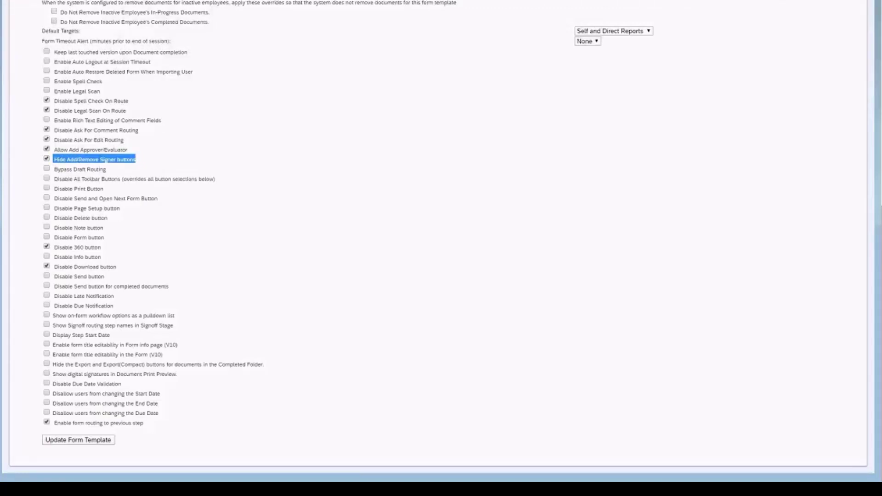
pyautogui.hotkey('alt', 'Tab')
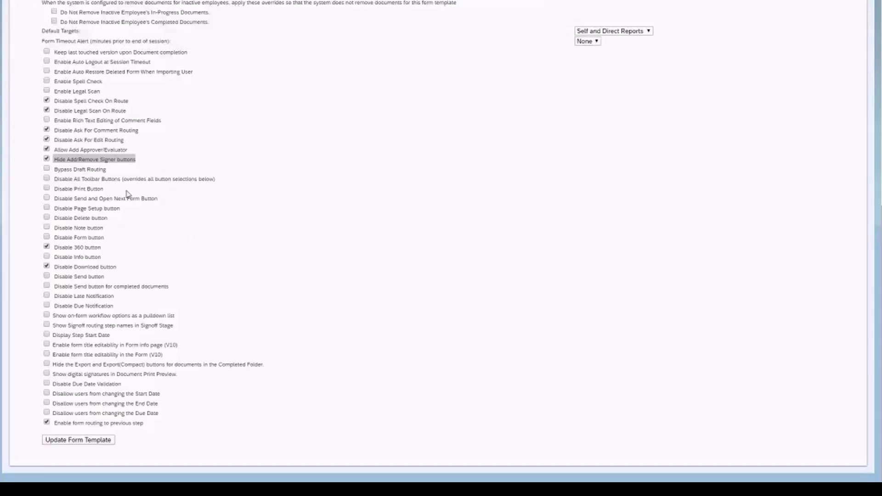
# - Enable Disable All Toolbar Buttons and leave Disable Print Button unselected for the template
pyautogui.moveTo(52, 180); pyautogui.dragTo(222, 179)
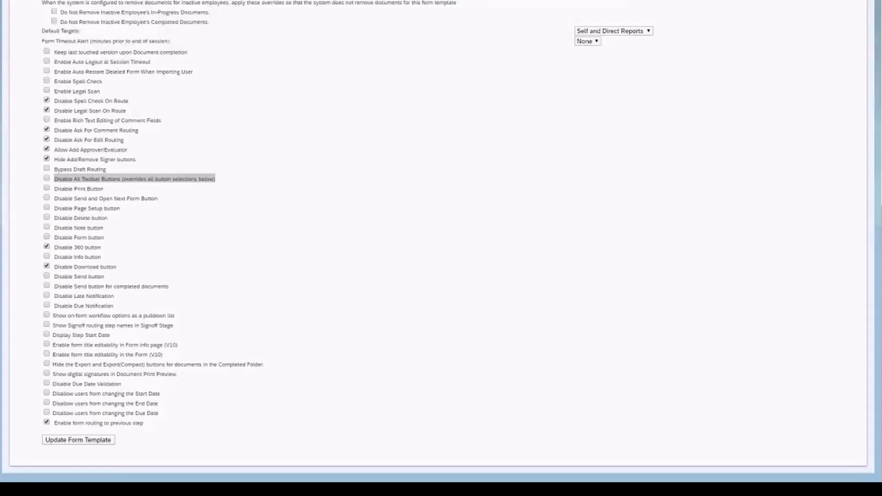
pyautogui.click(47, 179)
pyautogui.tripleClick(66, 189)
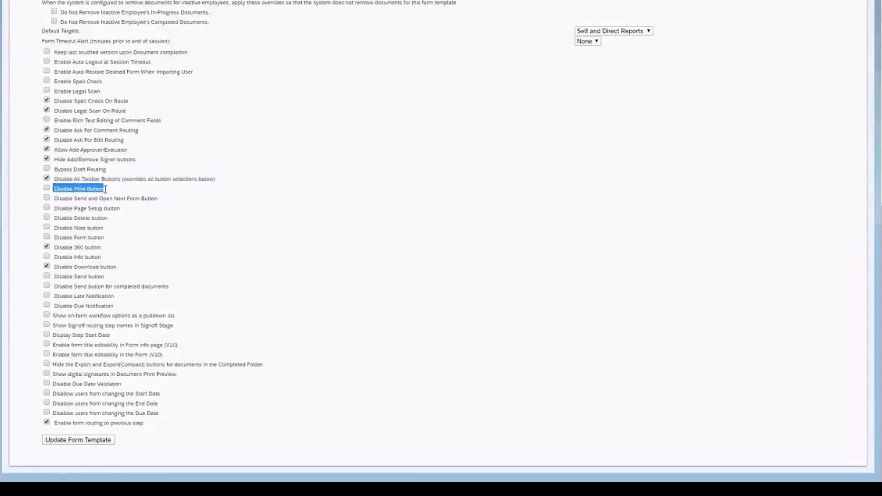
pyautogui.click(46, 187)
pyautogui.click(46, 188)
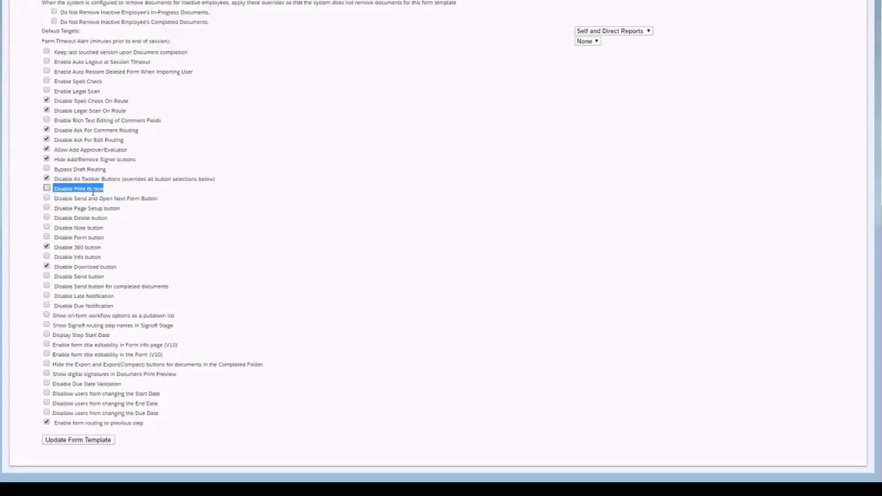
pyautogui.click(116, 194)
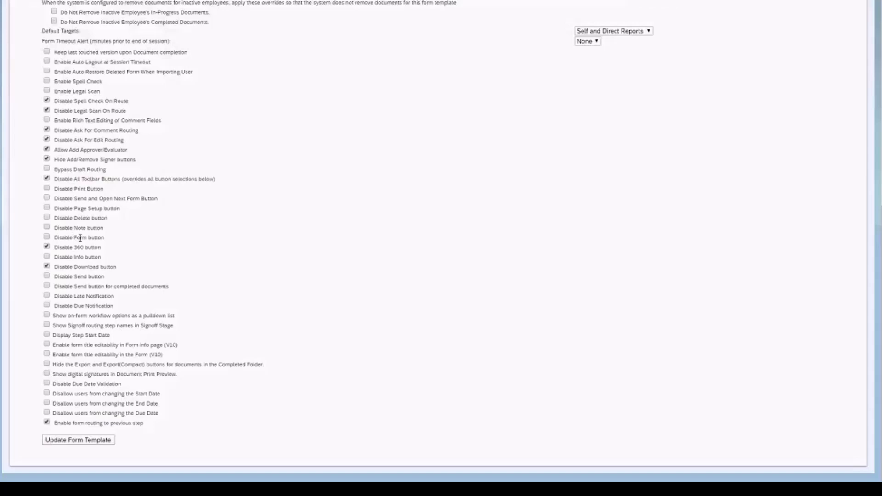
# - Review the Delete, Note and Form button disable options, and enable Disable Note button
pyautogui.moveTo(53, 218); pyautogui.dragTo(110, 220)
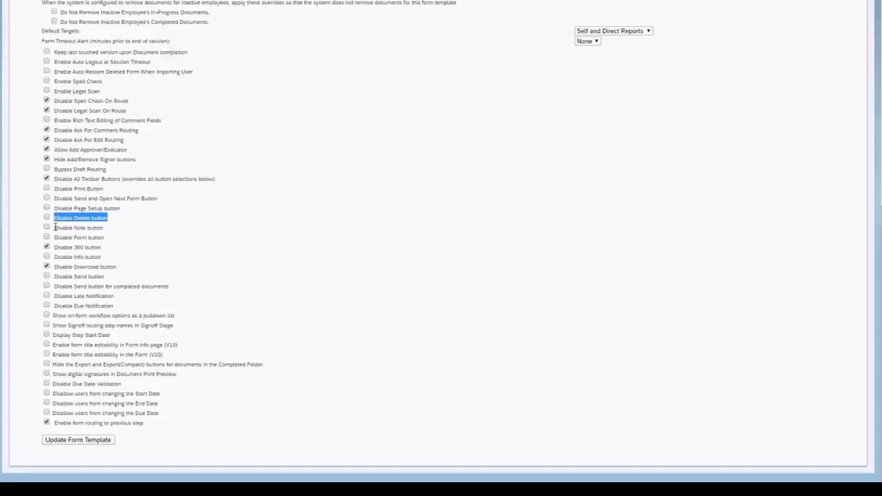
pyautogui.moveTo(57, 230); pyautogui.dragTo(106, 232)
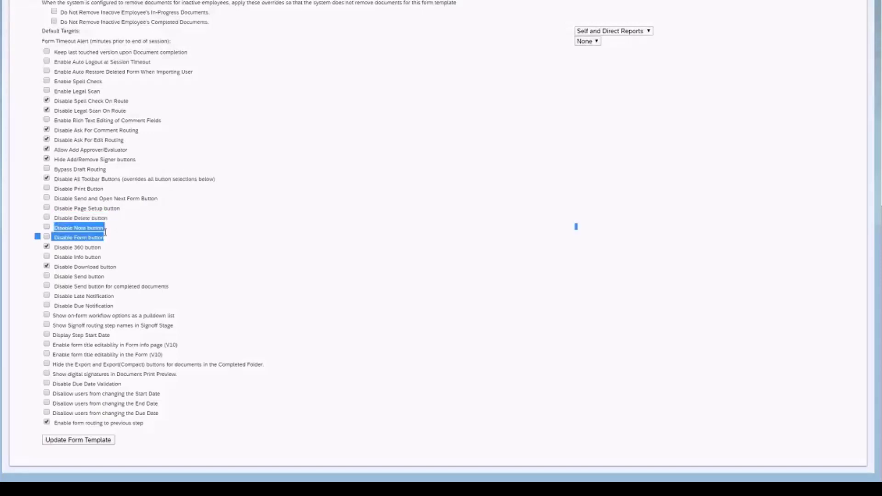
pyautogui.click(47, 227)
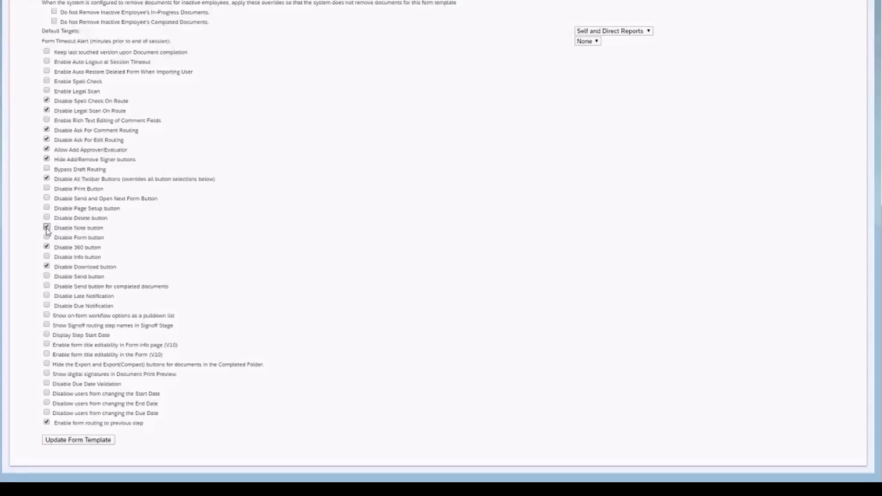
pyautogui.click(47, 257)
pyautogui.moveTo(108, 263); pyautogui.dragTo(60, 258)
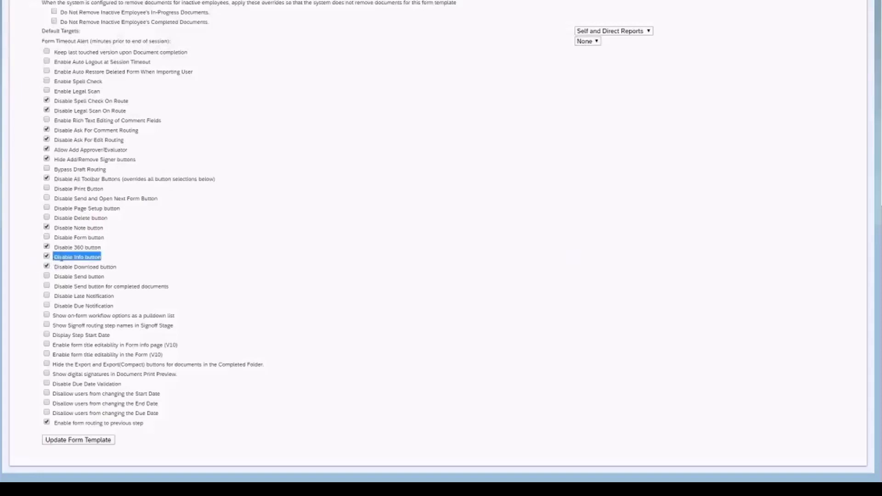
pyautogui.click(71, 258)
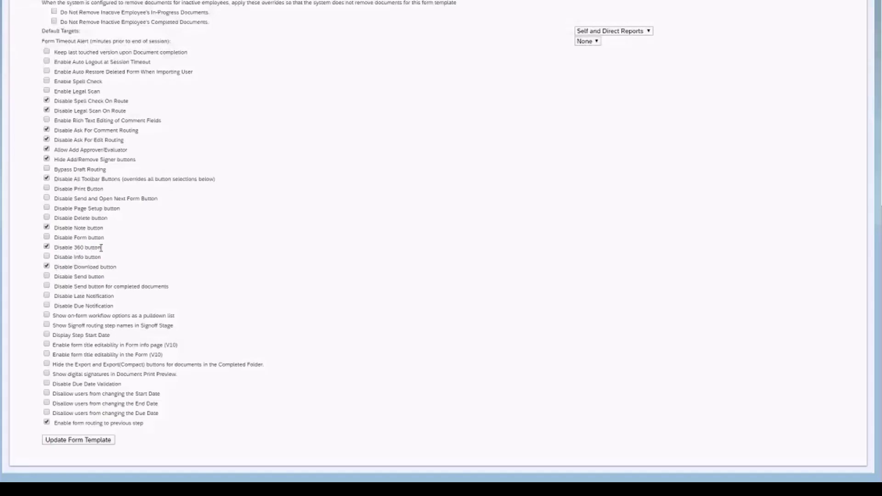
# - Examine the Disable 360 button, Disable Download button and Disable Due Notification options
pyautogui.moveTo(100, 248); pyautogui.dragTo(65, 267)
pyautogui.click(74, 266)
pyautogui.moveTo(57, 305); pyautogui.dragTo(118, 309)
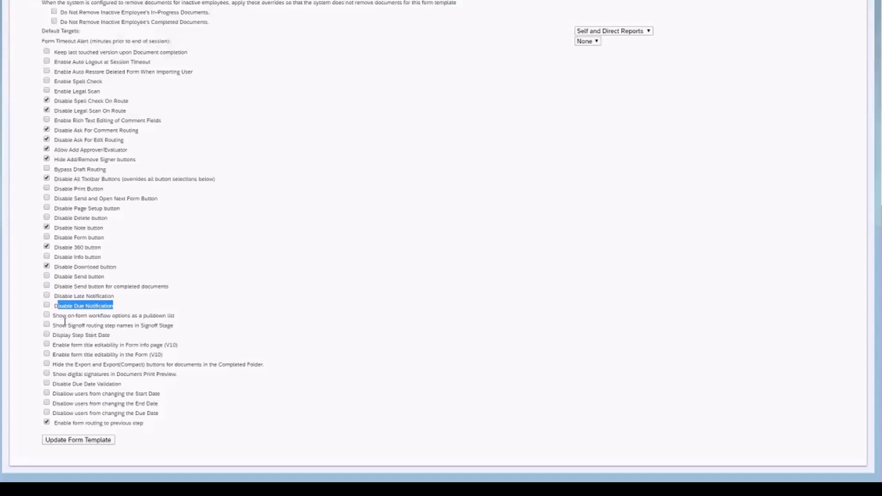
pyautogui.click(106, 347)
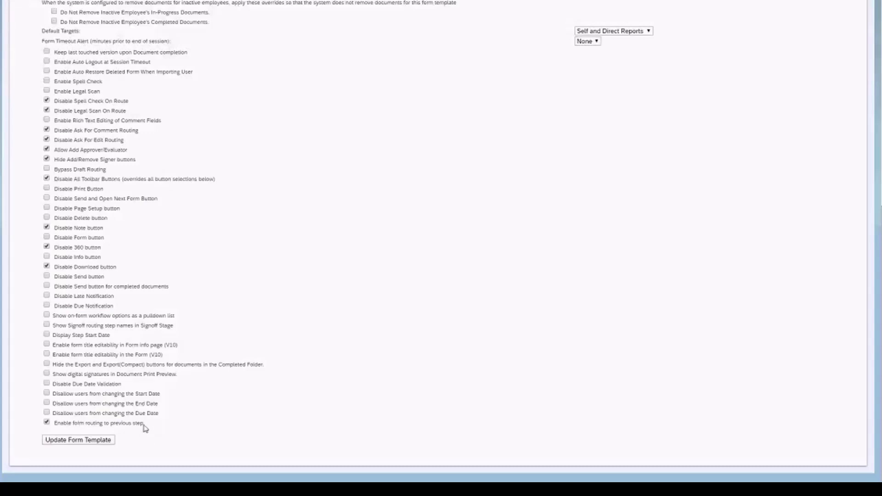
# - Turn off Enable form routing to previous step and save the updated form template
pyautogui.moveTo(145, 426); pyautogui.dragTo(57, 428)
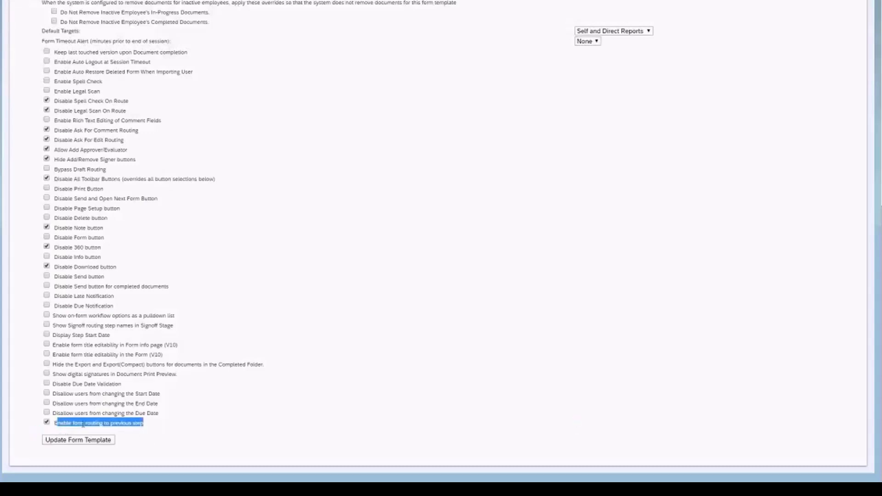
pyautogui.click(203, 430)
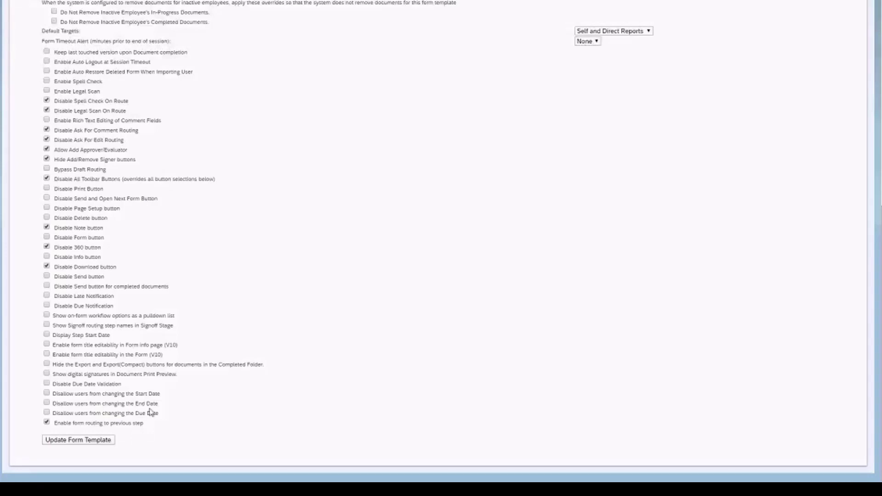
pyautogui.click(47, 423)
pyautogui.scroll(7, 386, 462)
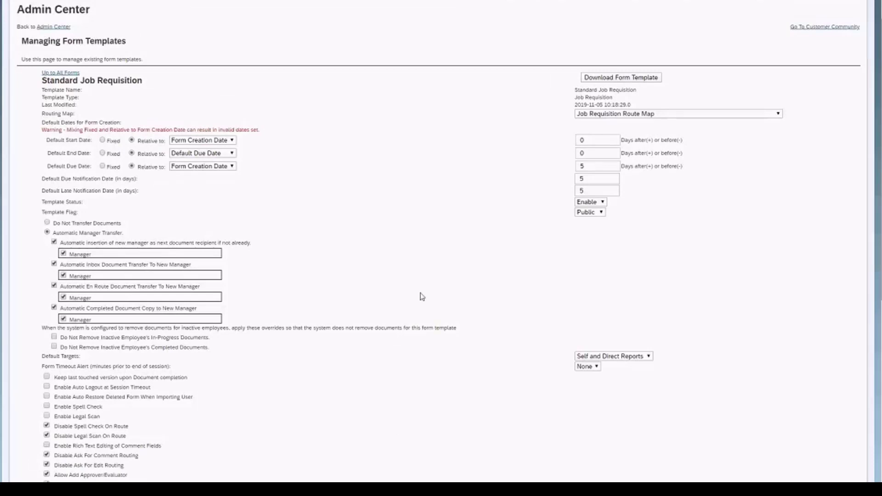
pyautogui.scroll(-7, 432, 285)
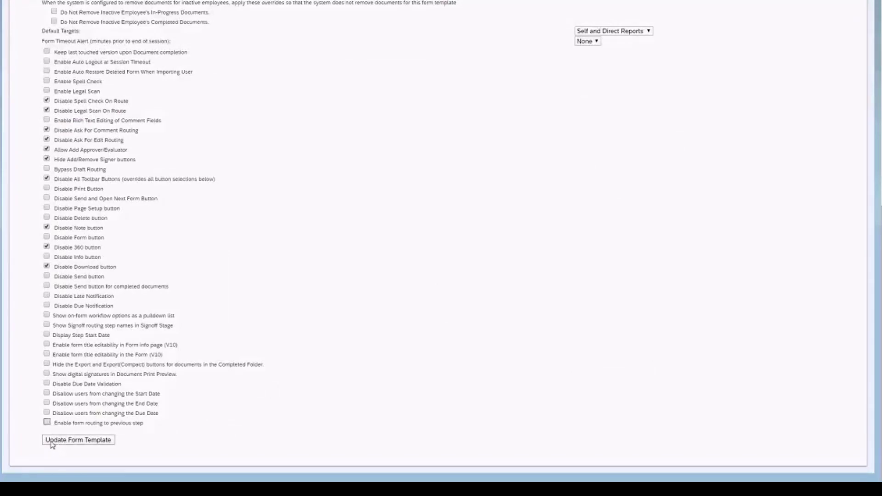
pyautogui.click(75, 442)
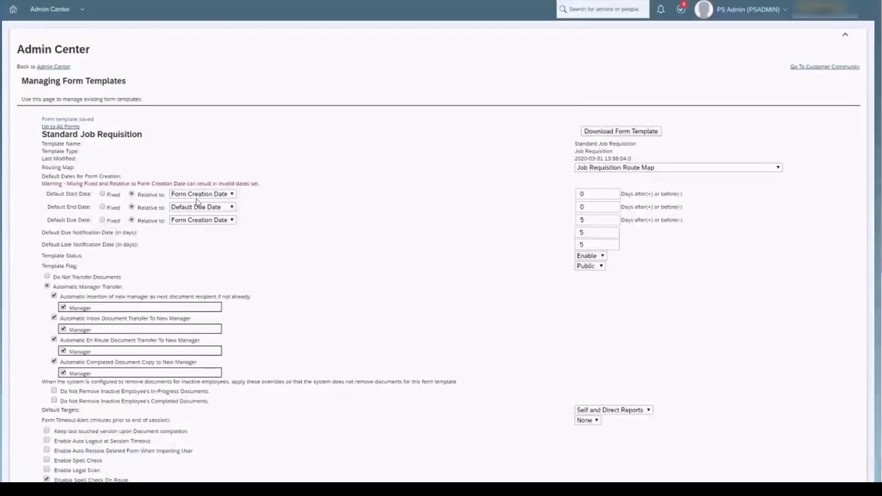
# - Check the save status message and the Standard Job Requisition template heading
pyautogui.moveTo(42, 113); pyautogui.dragTo(100, 124)
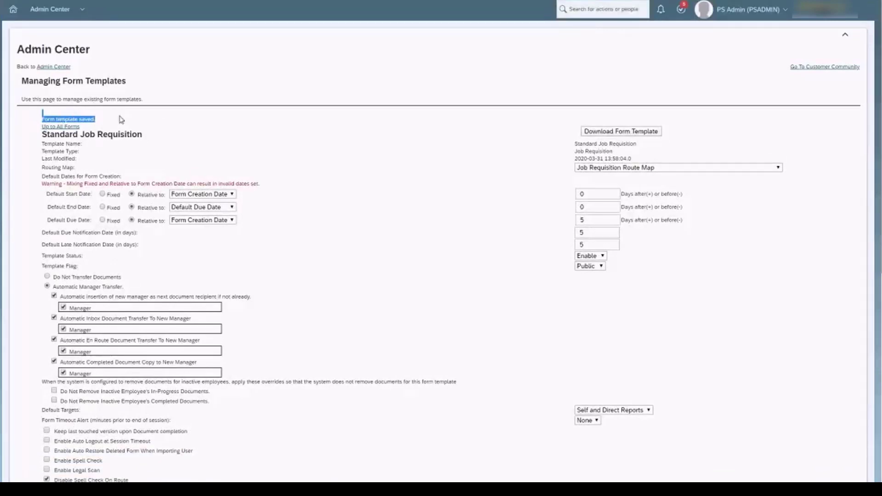
pyautogui.click(118, 123)
pyautogui.moveTo(40, 132); pyautogui.dragTo(144, 139)
pyautogui.click(154, 158)
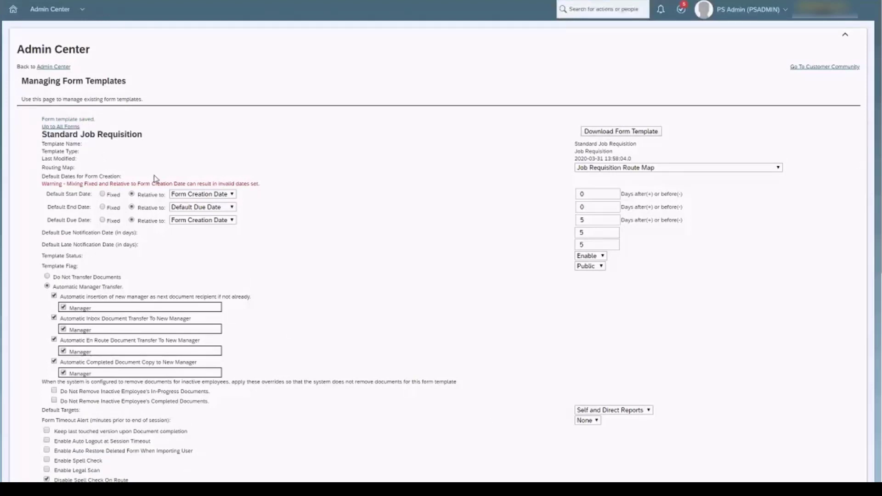